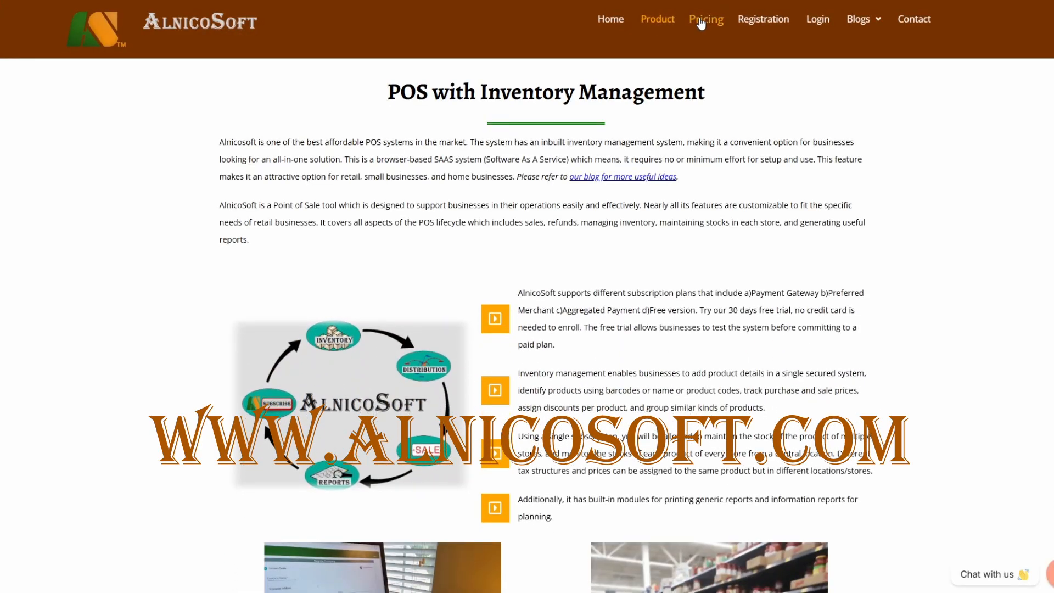
Step: Look over the AlnicoSoft pricing page and the login page, then go back to the home page
left_click(700, 22)
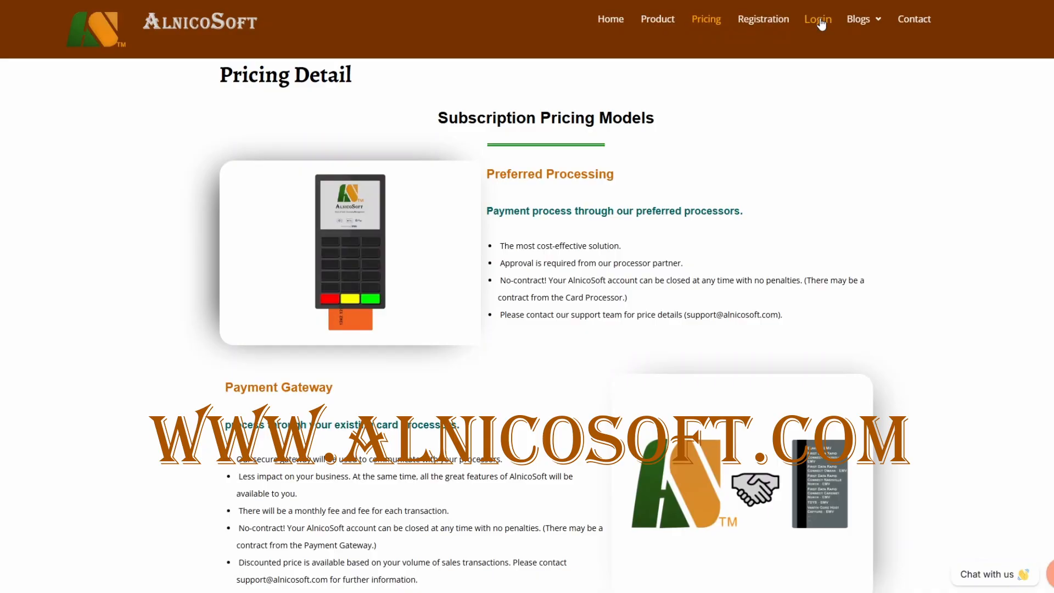
left_click(819, 21)
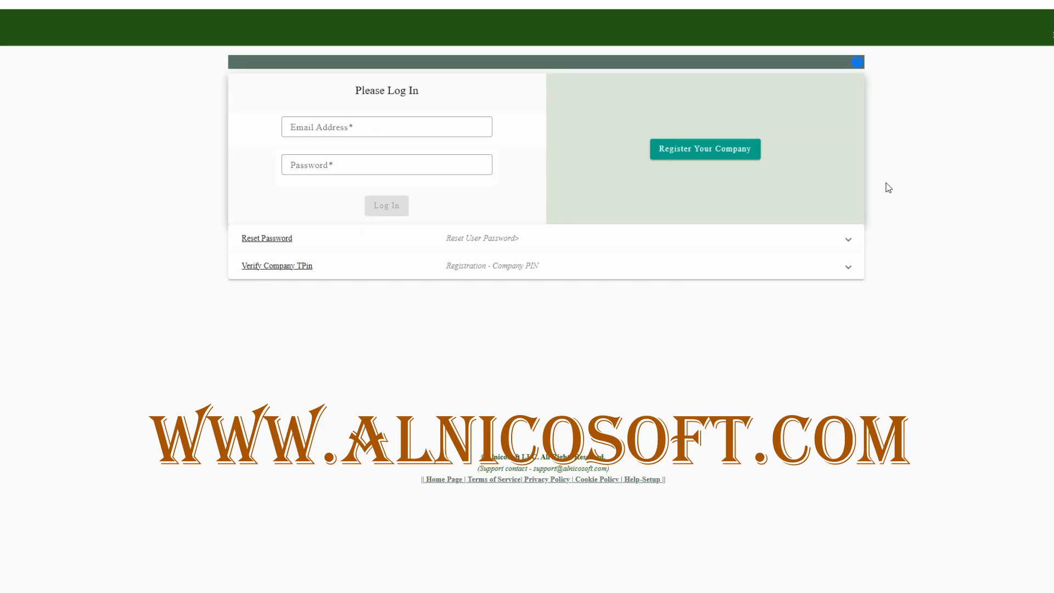
left_click(442, 481)
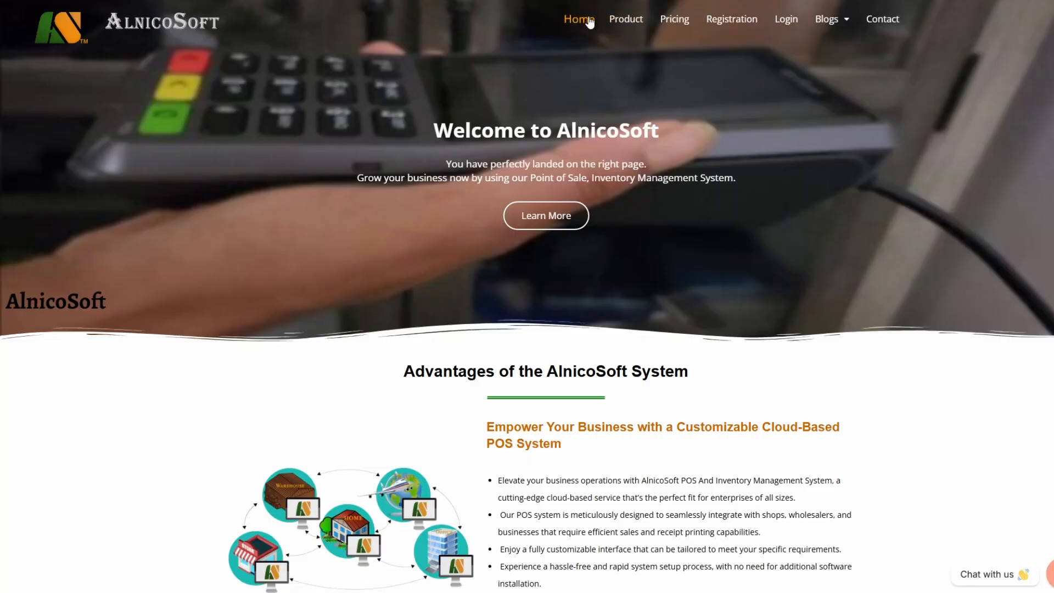
Step: Review the company registration form through its billing section, and reach company registration again from the login page
left_click(723, 21)
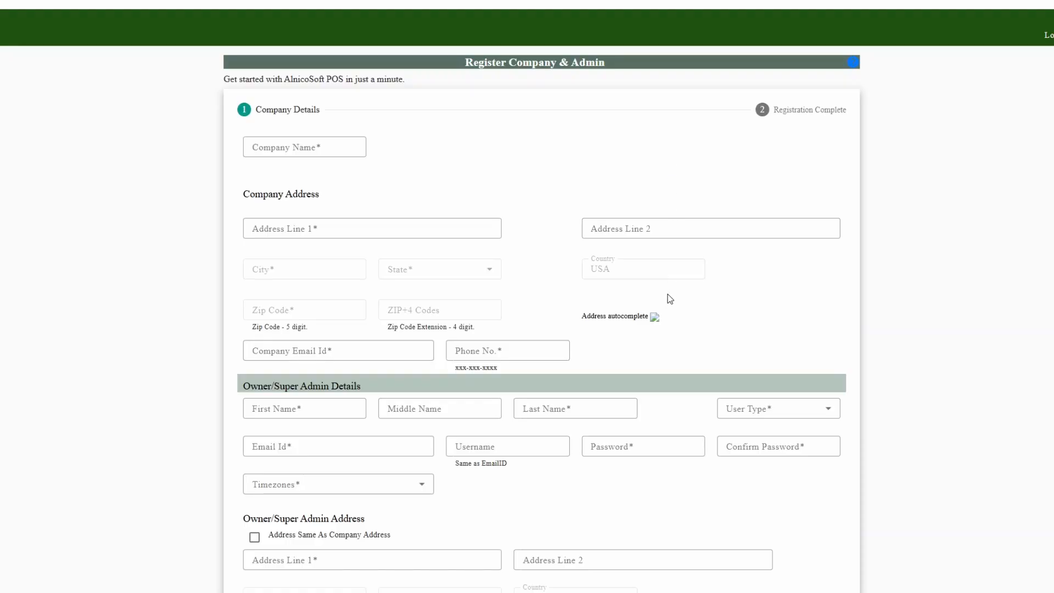
scroll(667, 297, "down", 13)
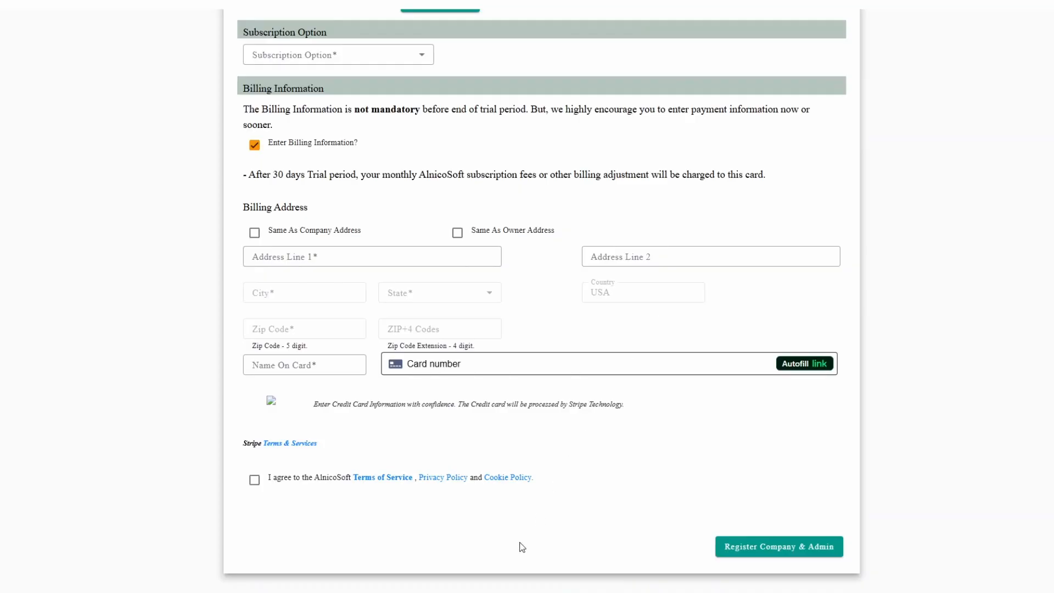
scroll(511, 579, "down", 1)
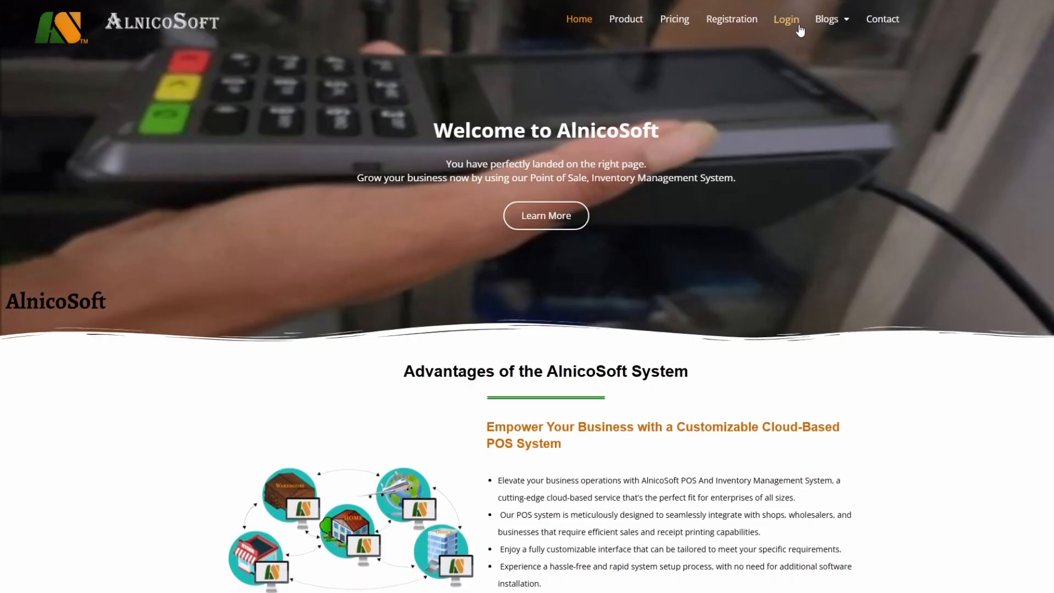
left_click(797, 25)
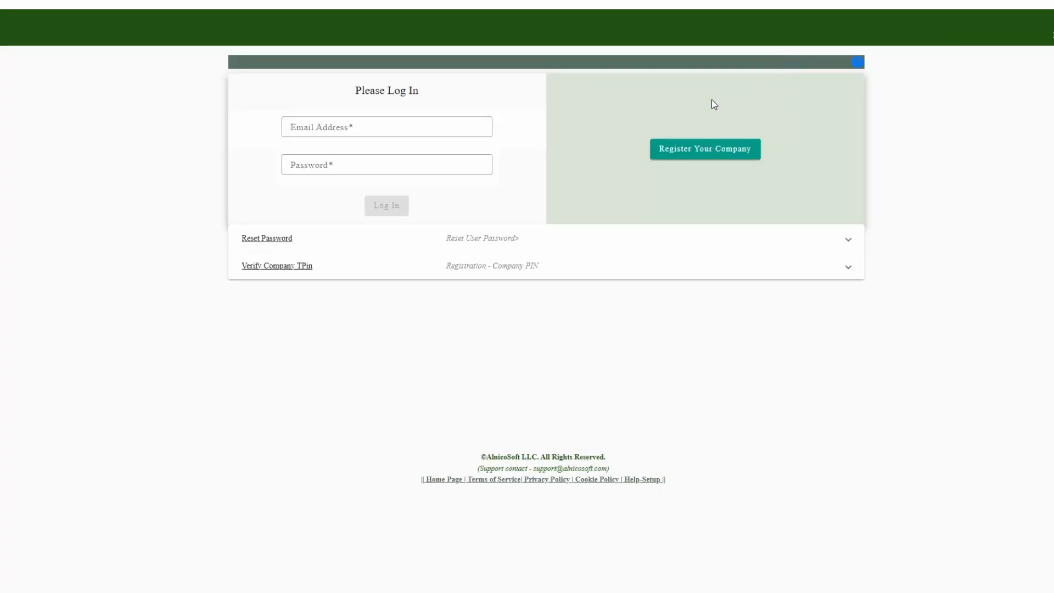
left_click(696, 155)
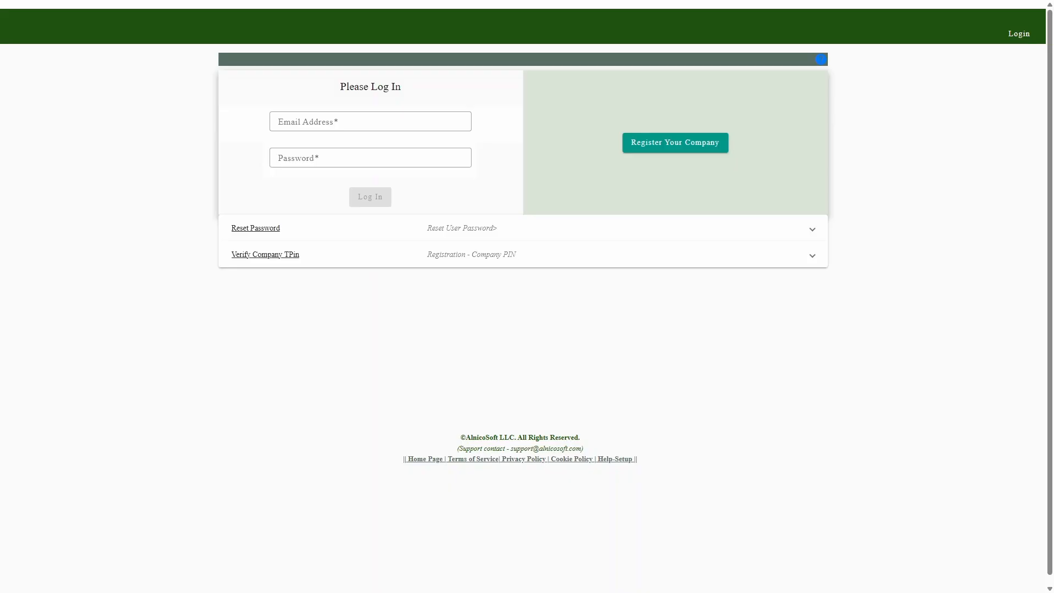
Step: Log in to the company account with the user's email address and password
left_click(278, 120)
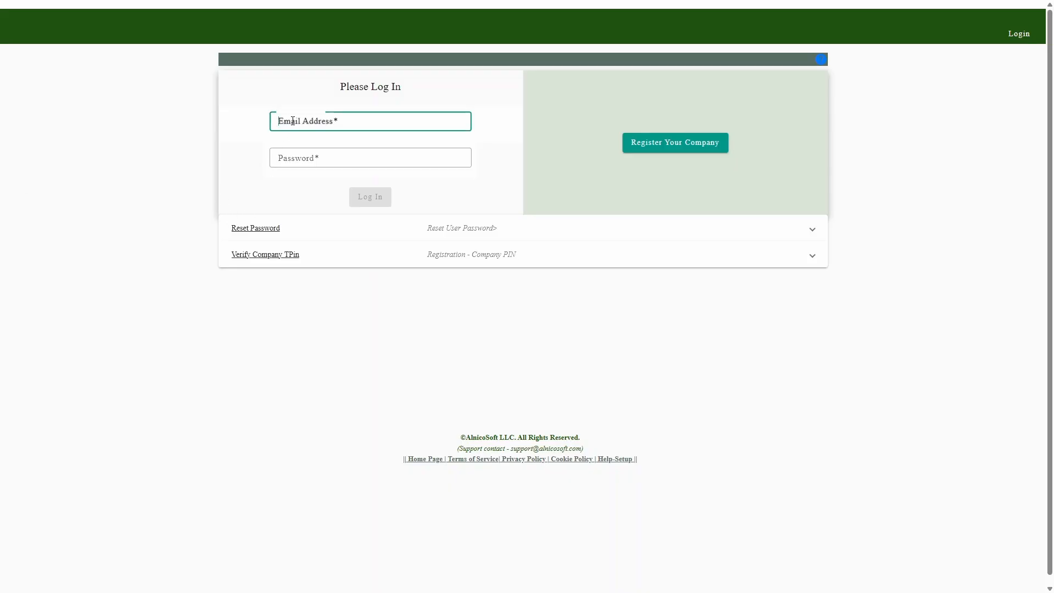
left_click(308, 158)
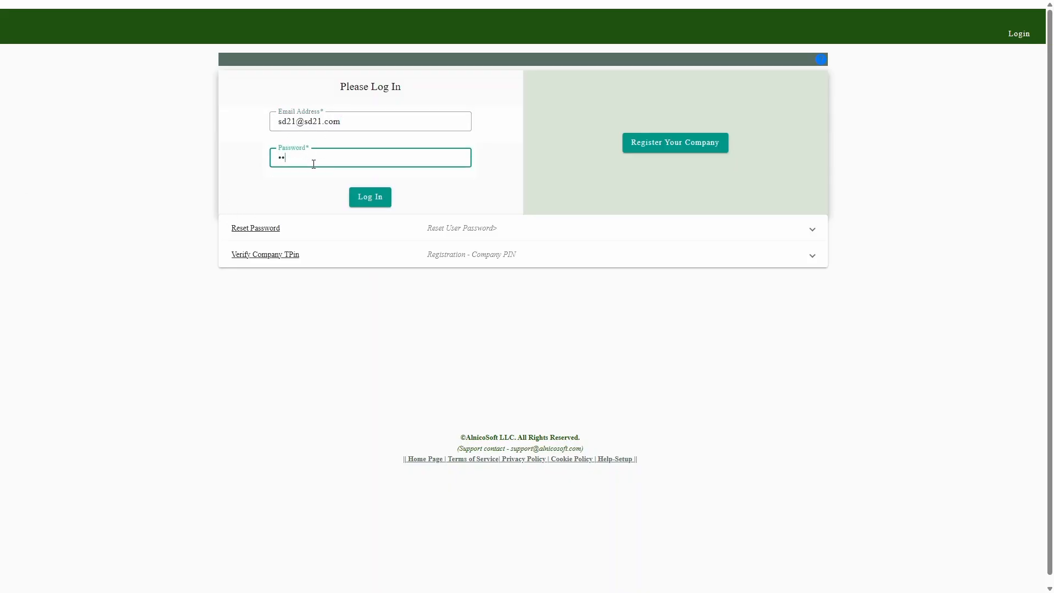
key("Return")
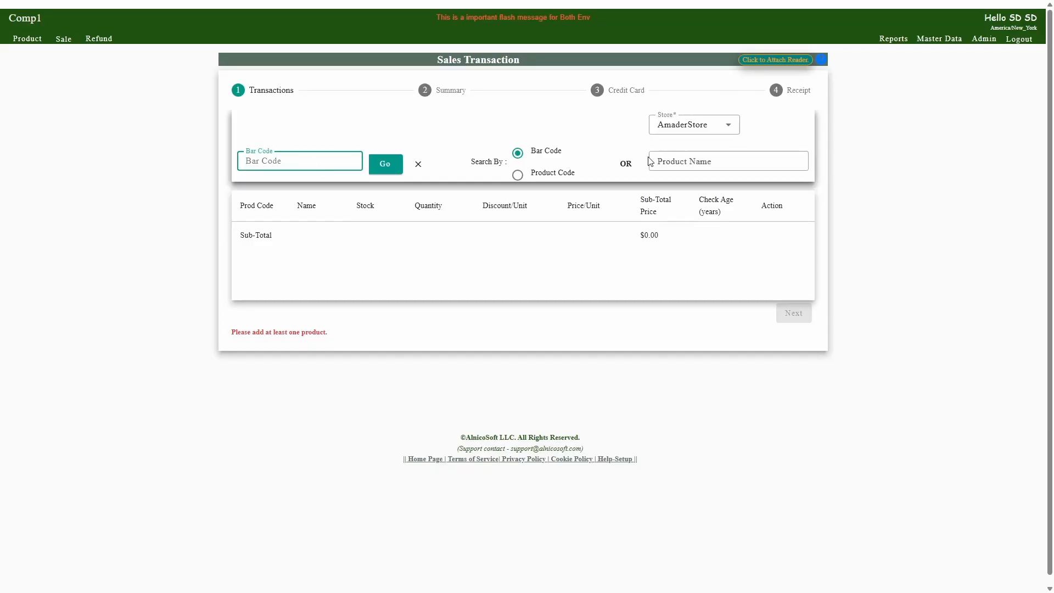
Step: Open the Stripe Connect page and check the company's connection status for credit card processing
left_click(983, 39)
mouse_move(936, 176)
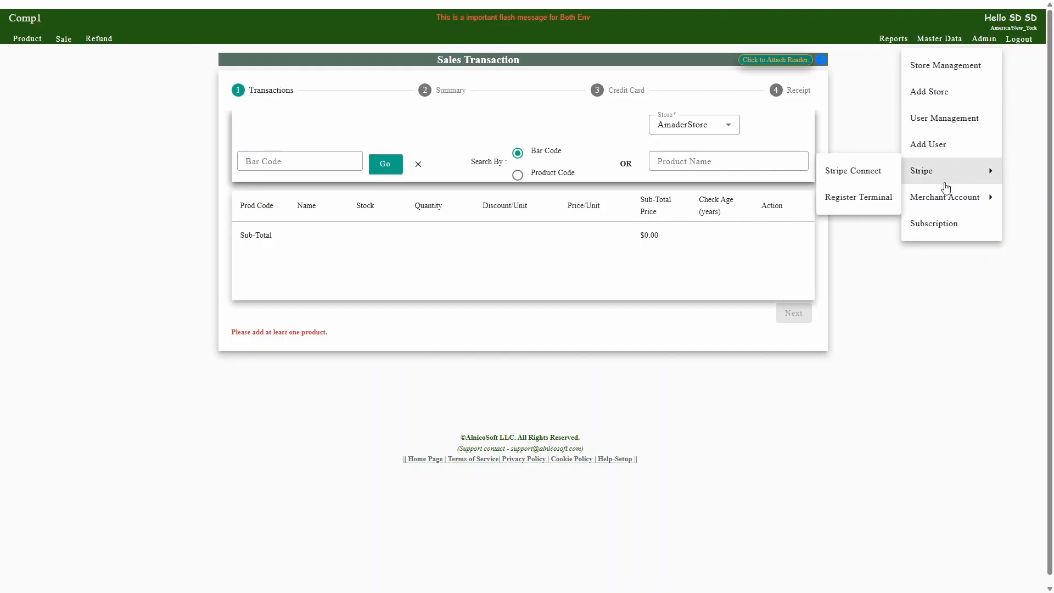
left_click(853, 171)
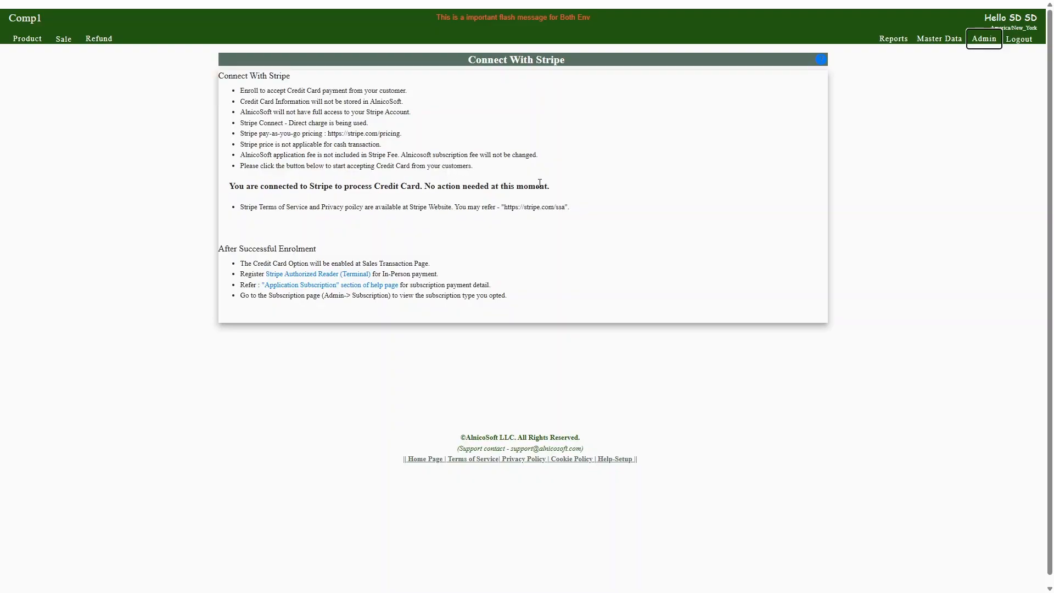
left_click_drag(553, 187, 229, 191)
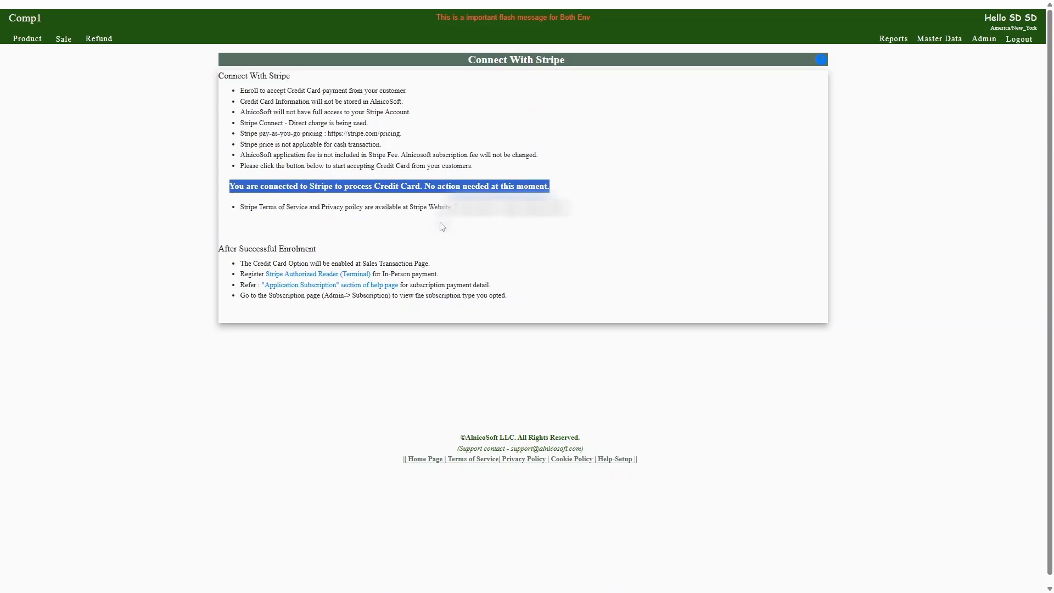
Step: Open the Stripe terminal registration page and add a reader location named ToringdonLoc
left_click(985, 50)
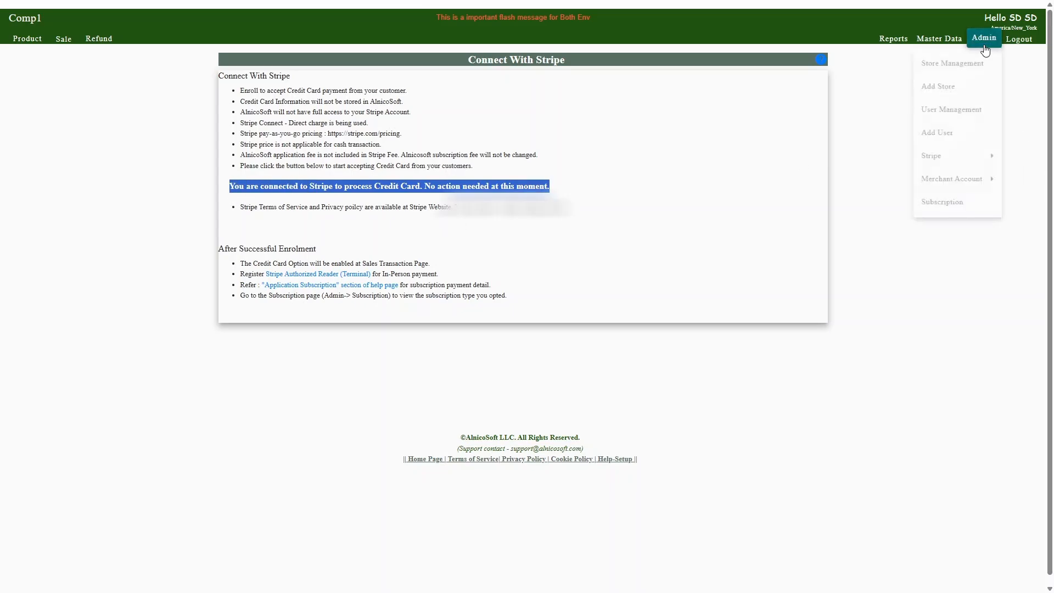
mouse_move(930, 169)
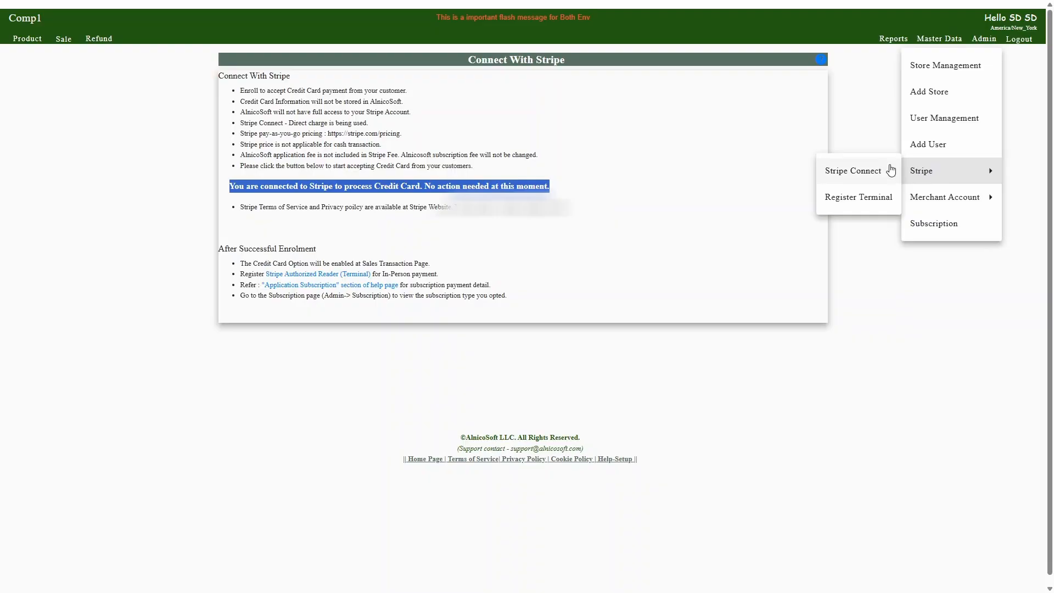
left_click(833, 200)
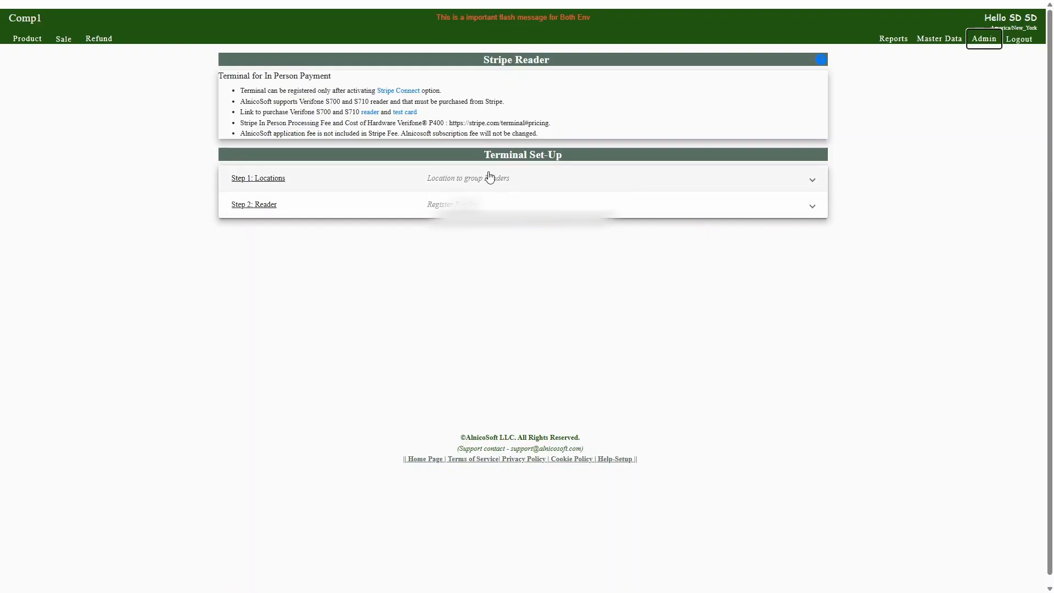
left_click(269, 183)
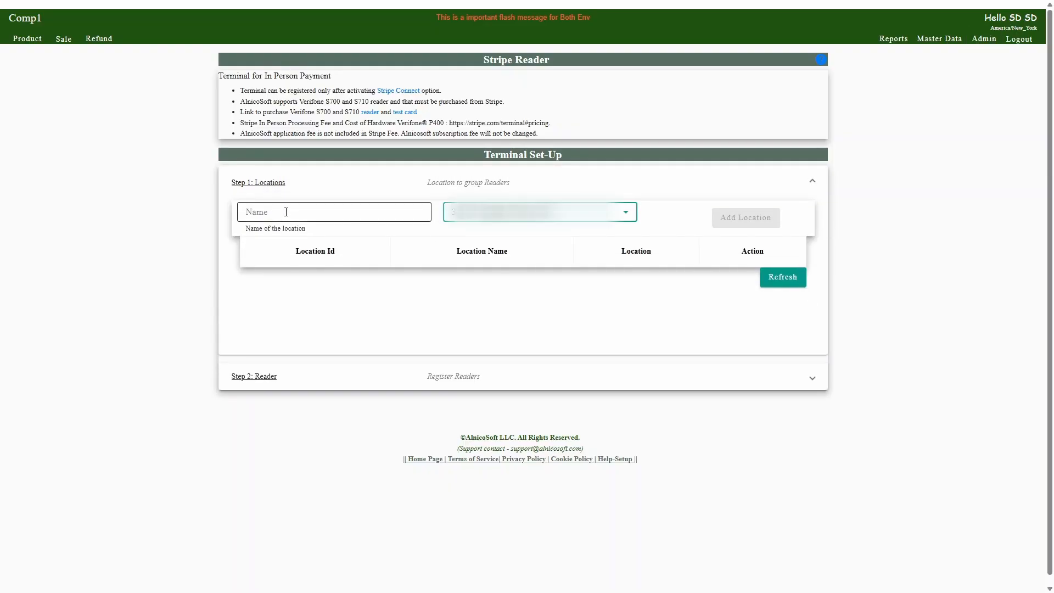
left_click(286, 210)
type("Tor")
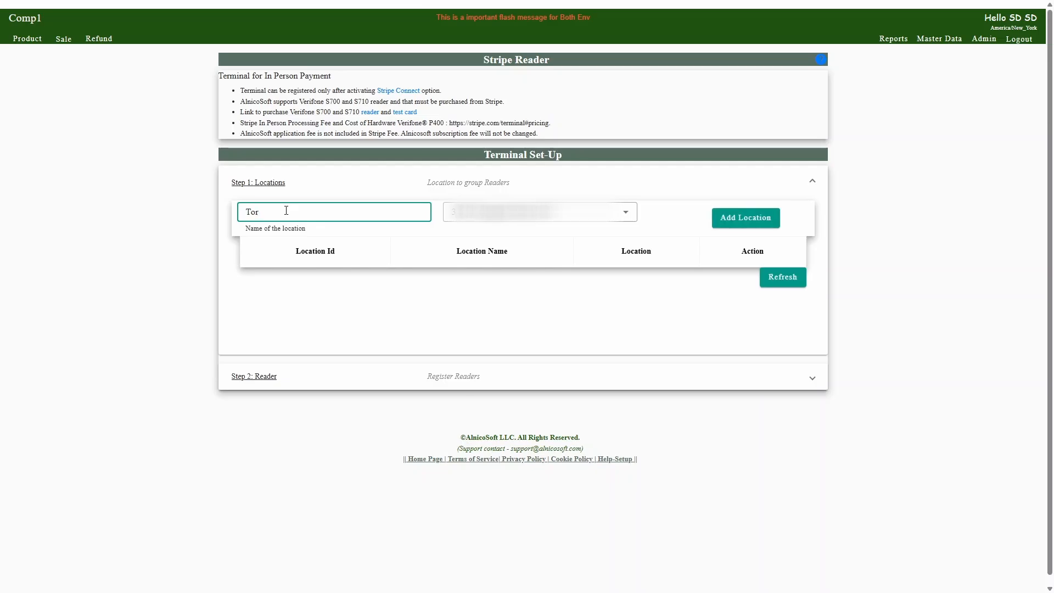
type("ingdonLoc")
Step: In the reader registration form, set the label to ReaderToringdon and the location to ToringdonLoc-AAA69
left_click(264, 376)
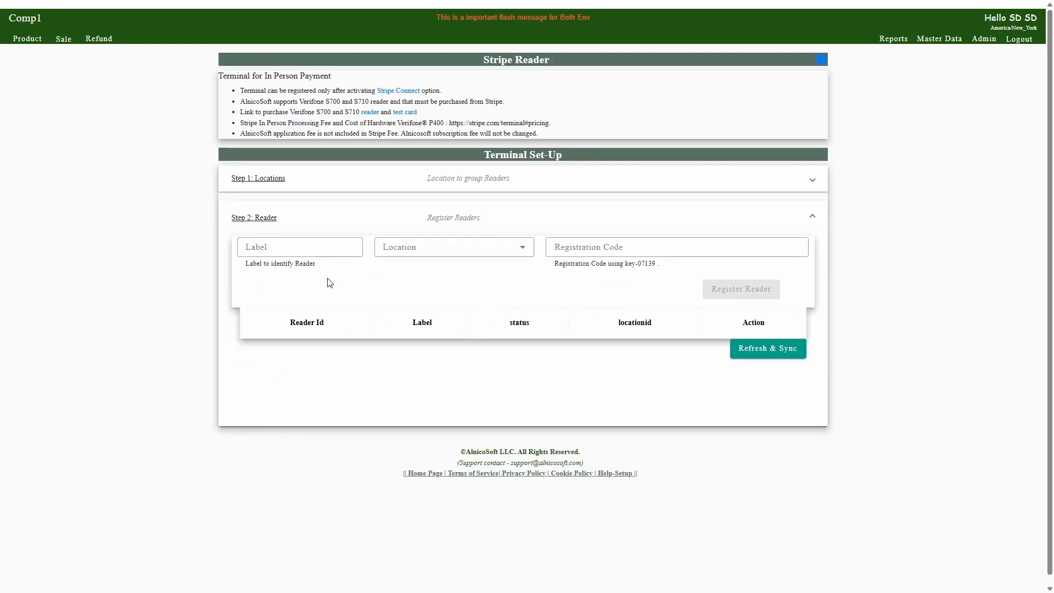
left_click(292, 246)
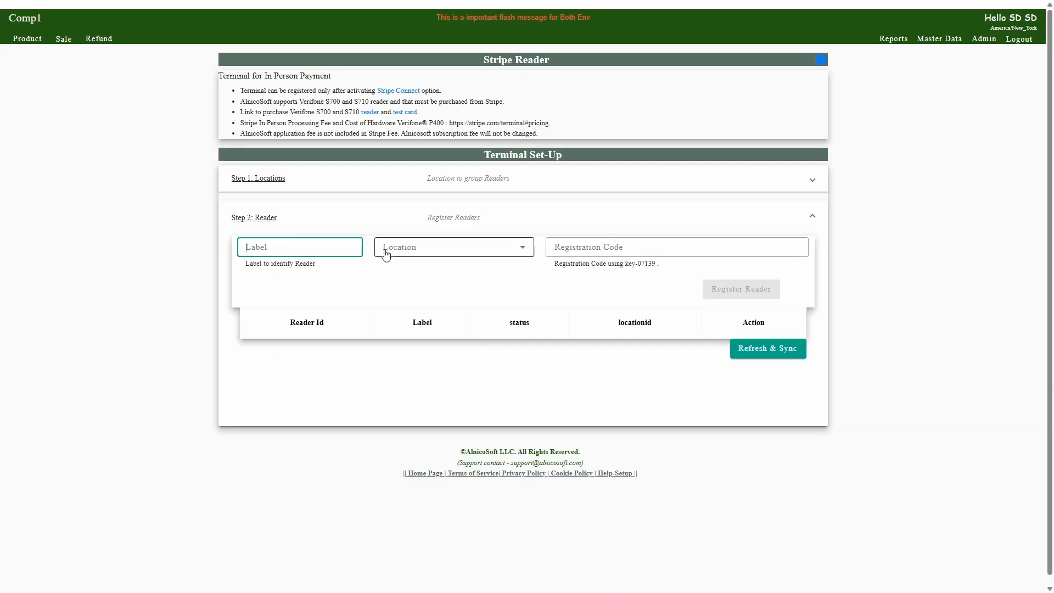
type("Reader")
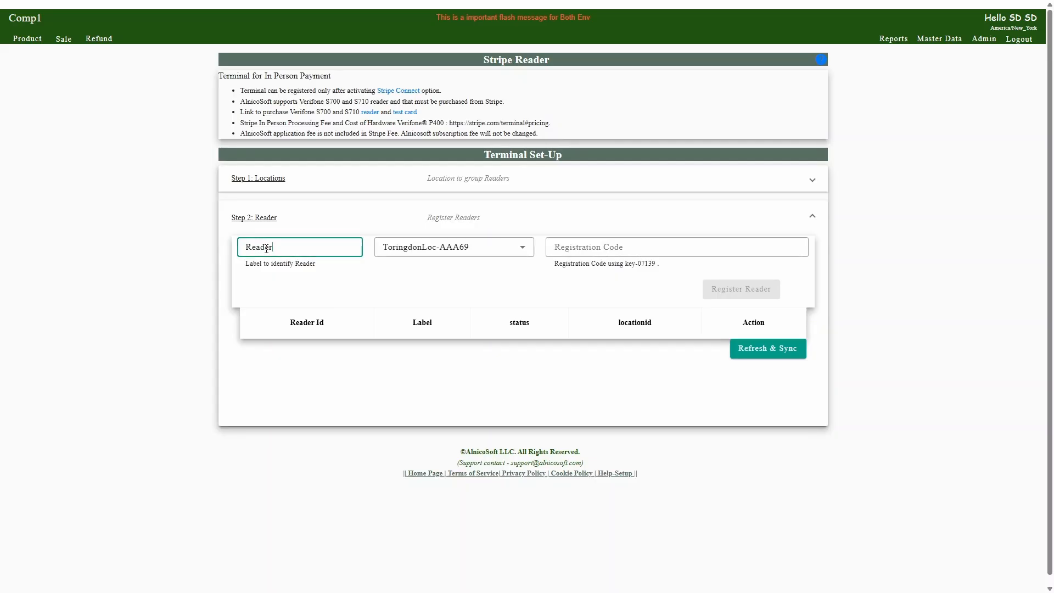
type("Toringdon")
Step: Enter the registration code generated on the card reader using the displayed key, and register the reader
left_click(626, 243)
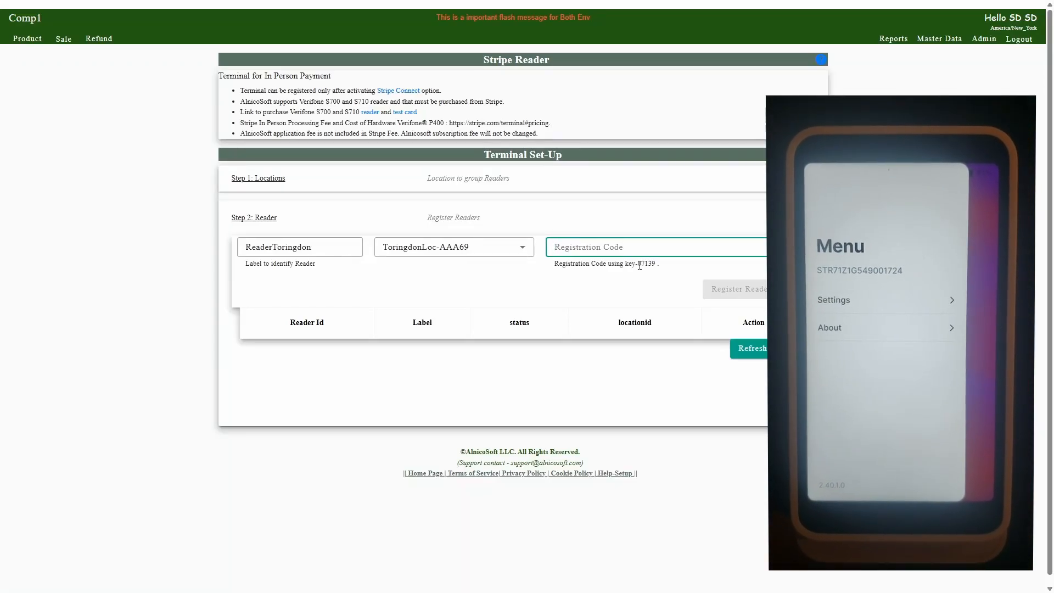
left_click_drag(638, 264, 657, 264)
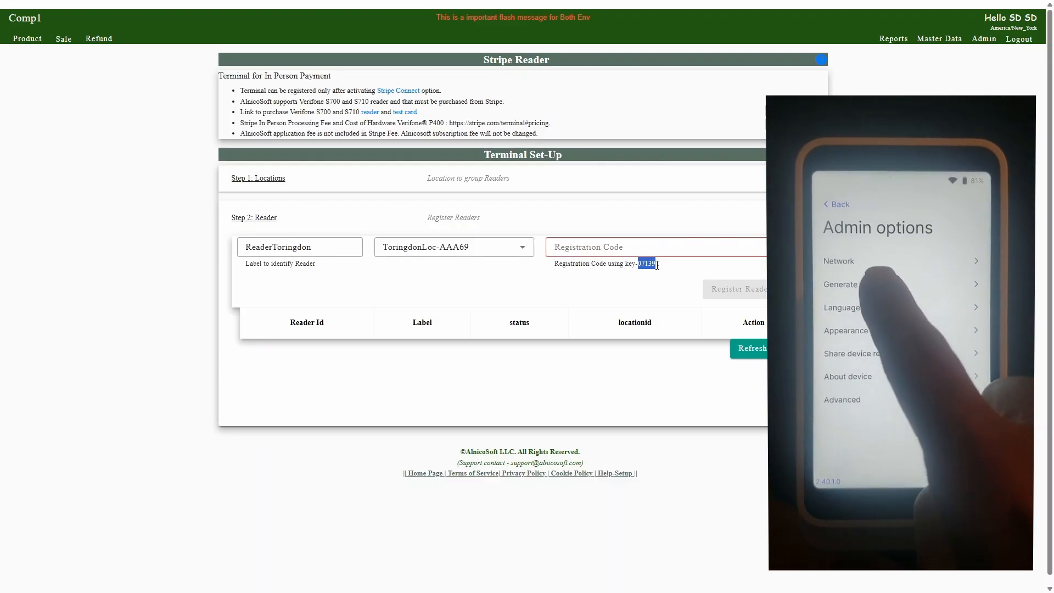
left_click(598, 247)
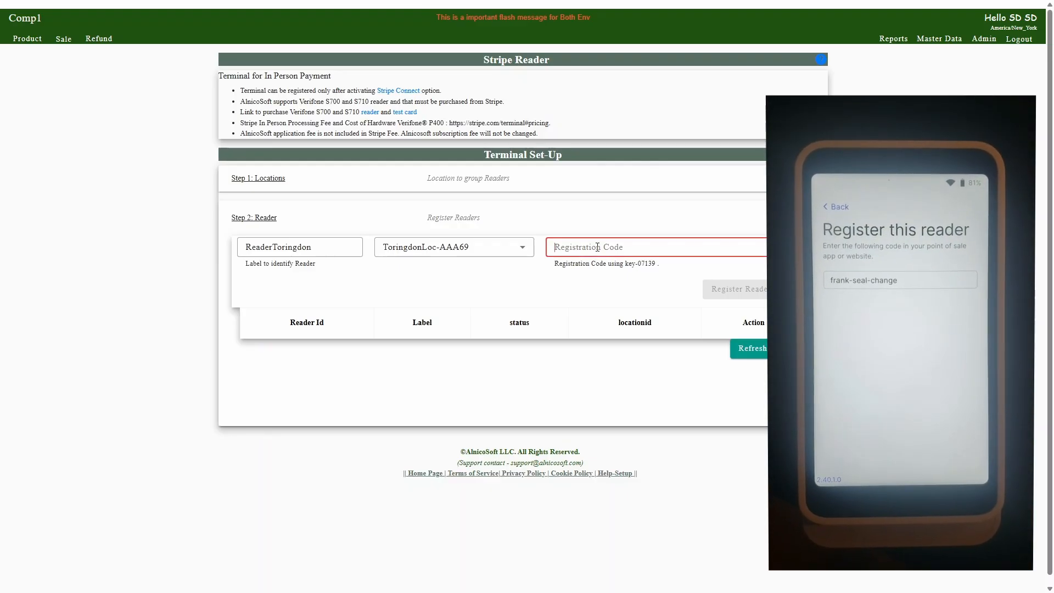
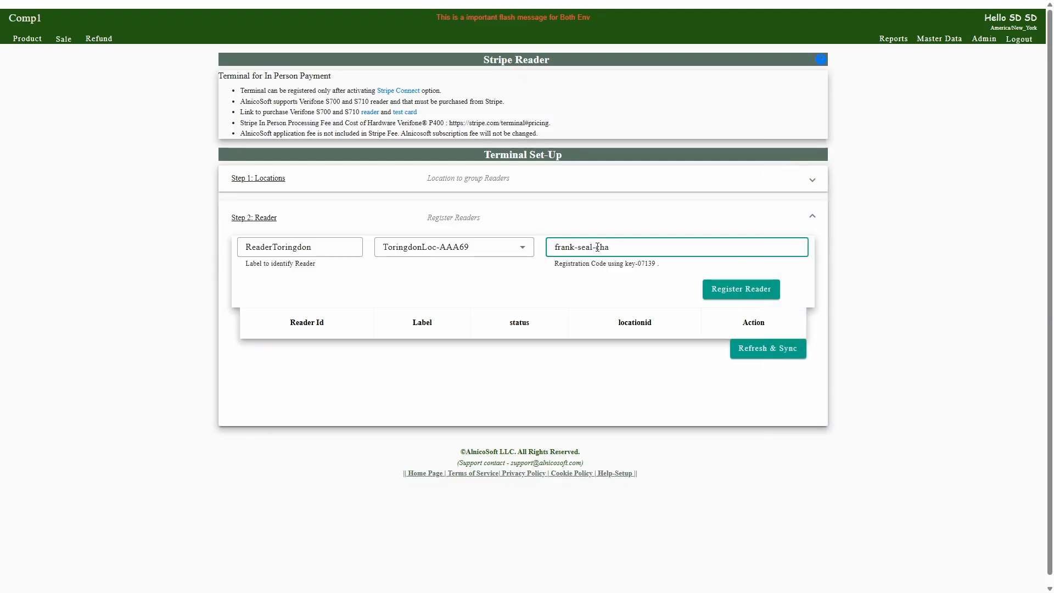
key("Return")
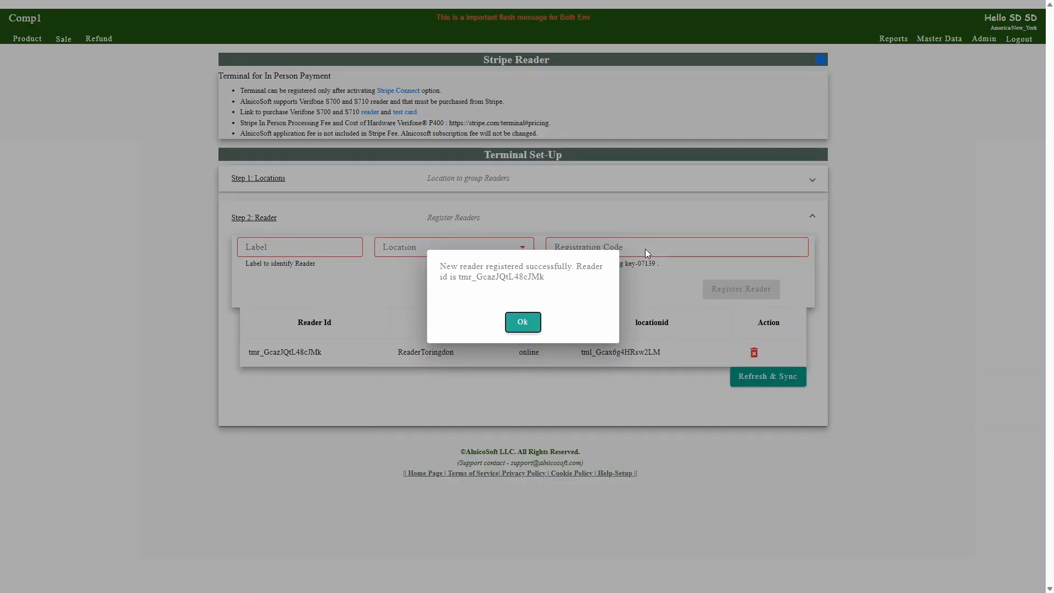
left_click(522, 322)
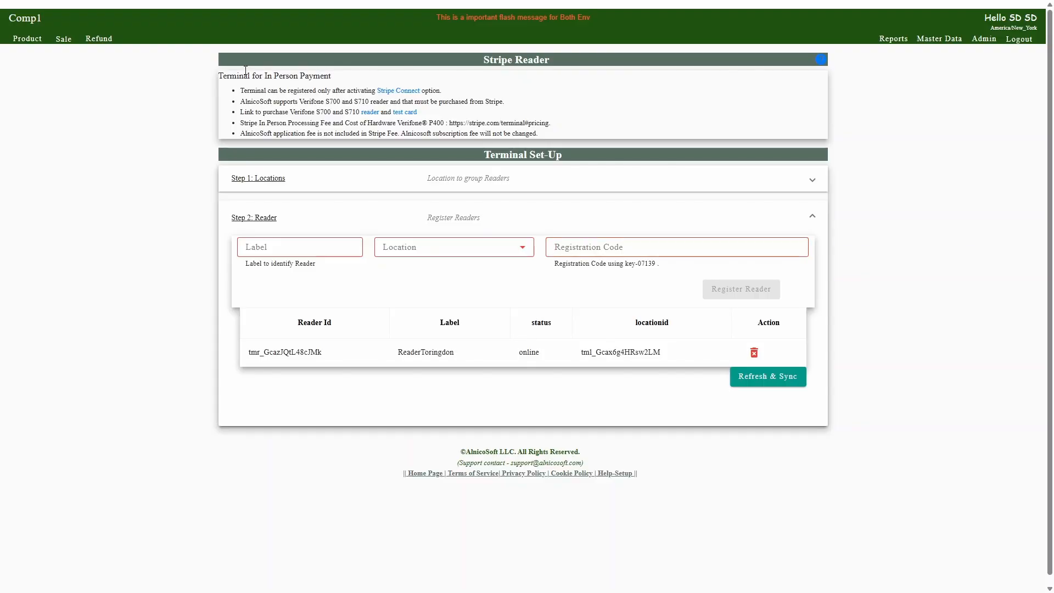
Step: Open a sales transaction and switch its store to Sunshine, accepting the store change
left_click(64, 39)
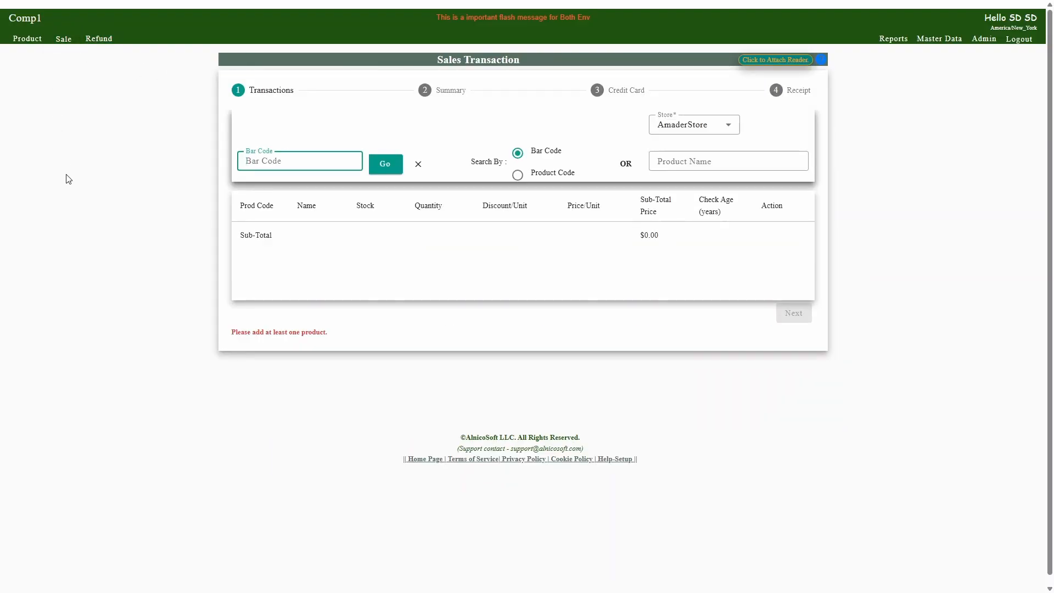
left_click(683, 127)
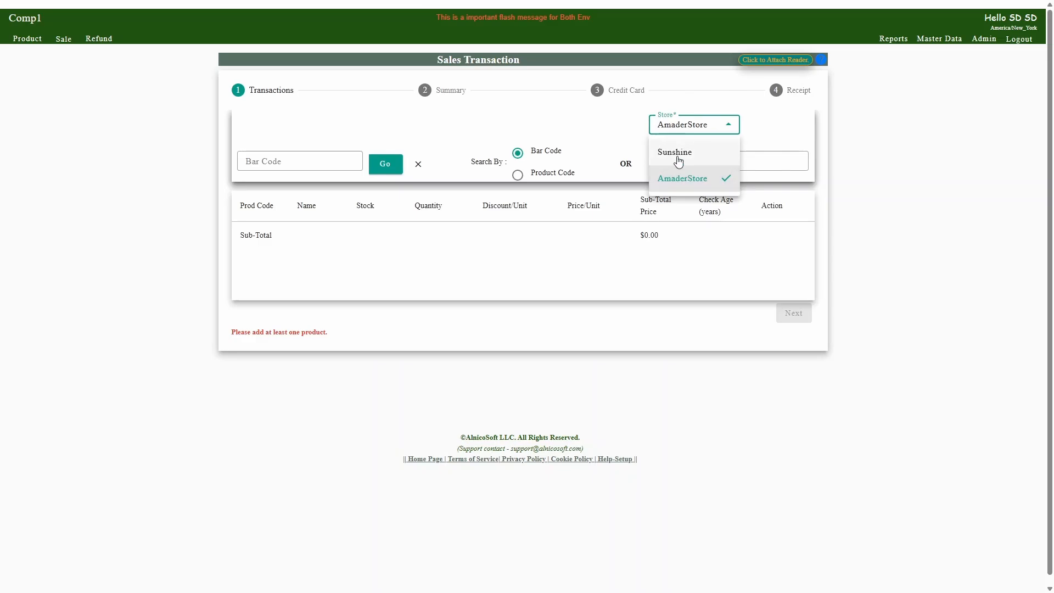
left_click(678, 161)
left_click(503, 327)
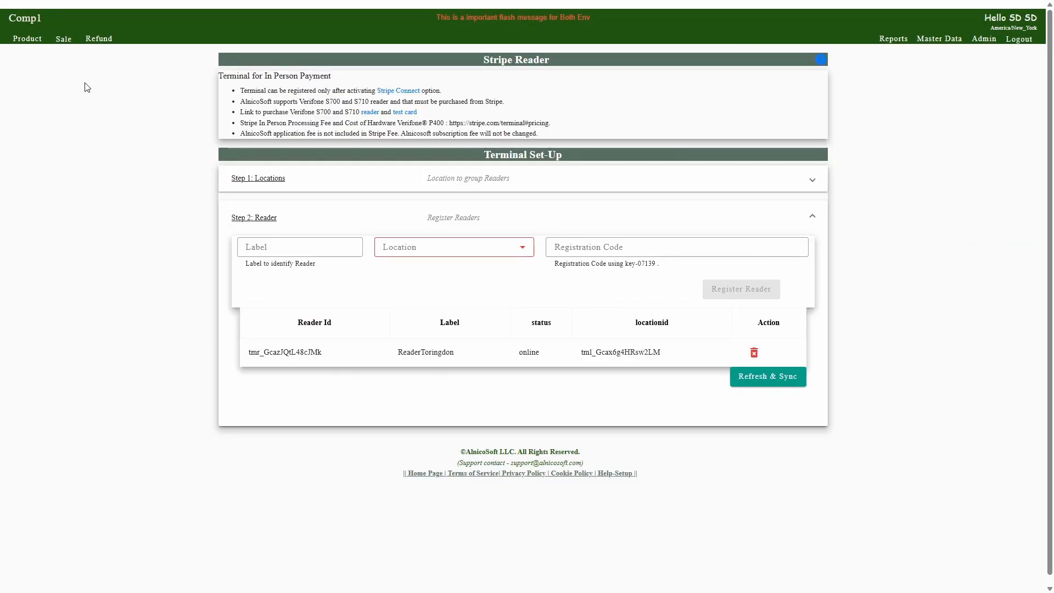
Step: Open a sales transaction for the Sunshine store, search products by the name "flower" and add Flower Bouquet to the sale
left_click(64, 38)
left_click(678, 161)
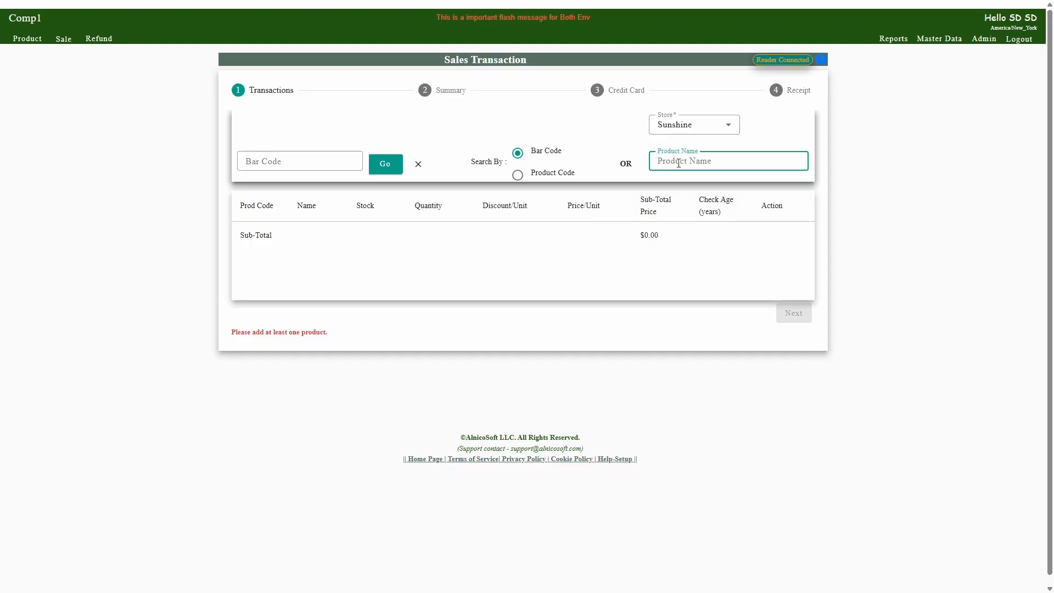
type("flower")
left_click(687, 195)
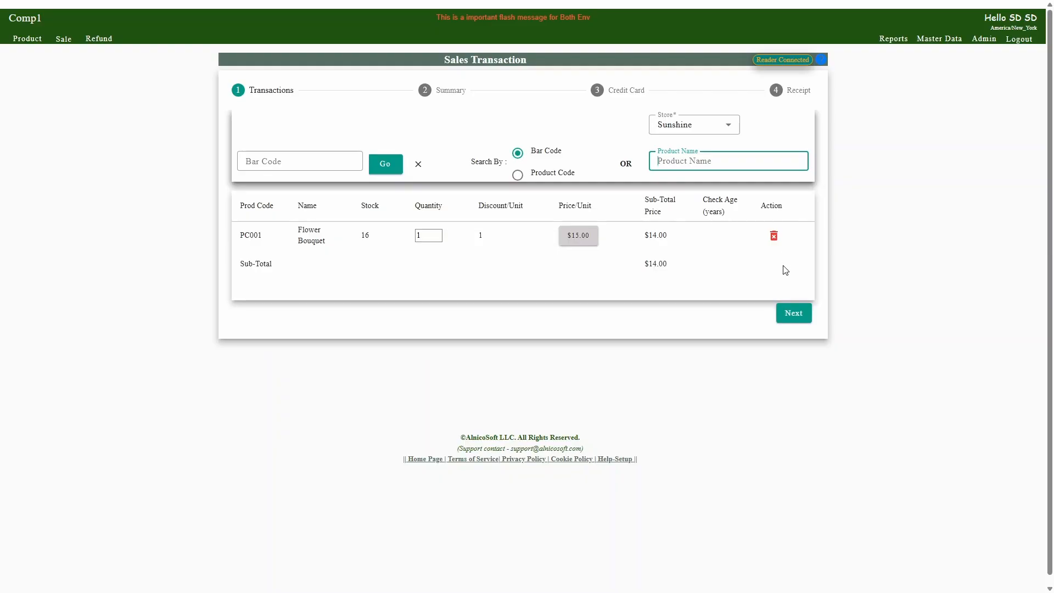
Step: Proceed to the sale summary and submit the full amount for credit card payment
left_click(794, 313)
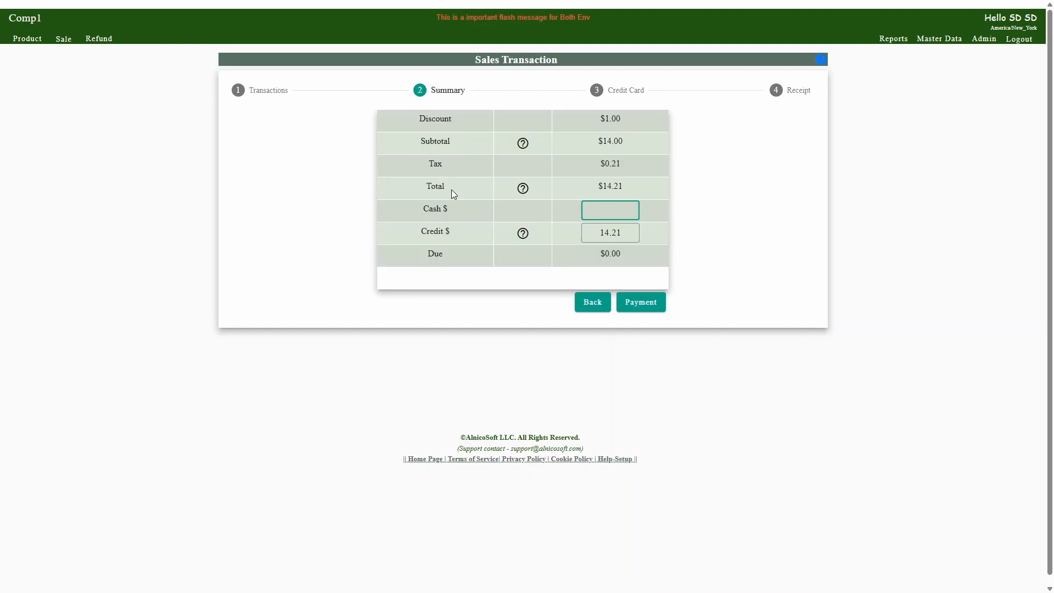
mouse_move(519, 189)
left_click(642, 303)
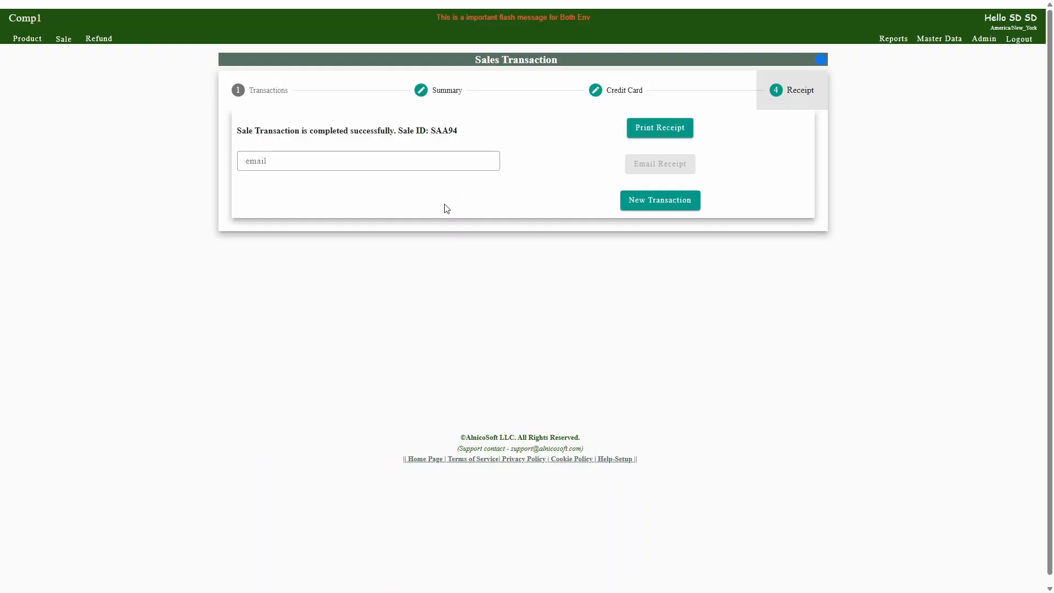
Step: Start a new sales transaction and set its store to Sunshine, accepting the form reset
left_click(661, 200)
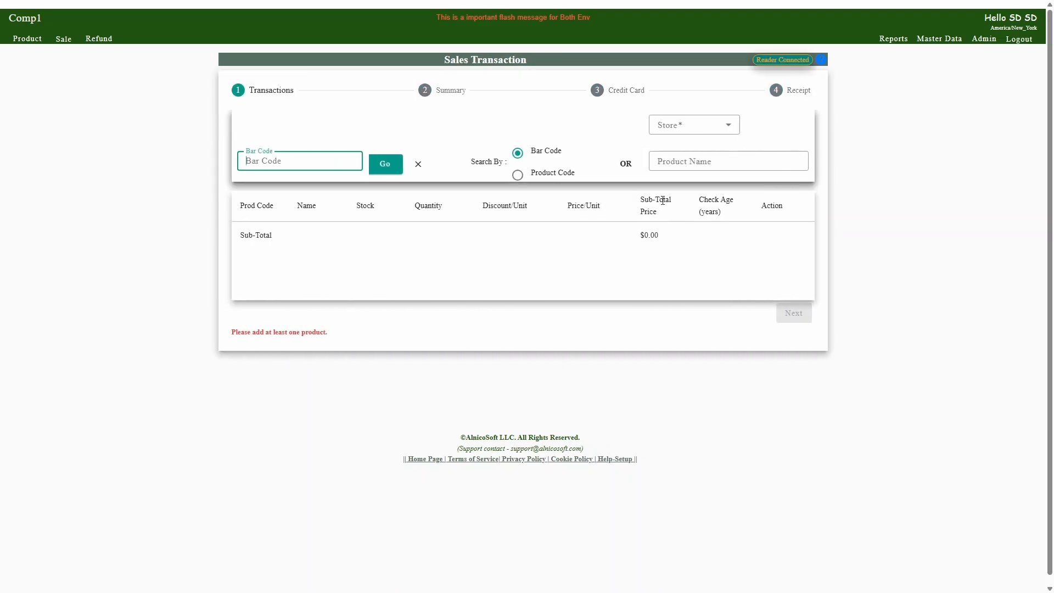
left_click(694, 127)
left_click(690, 157)
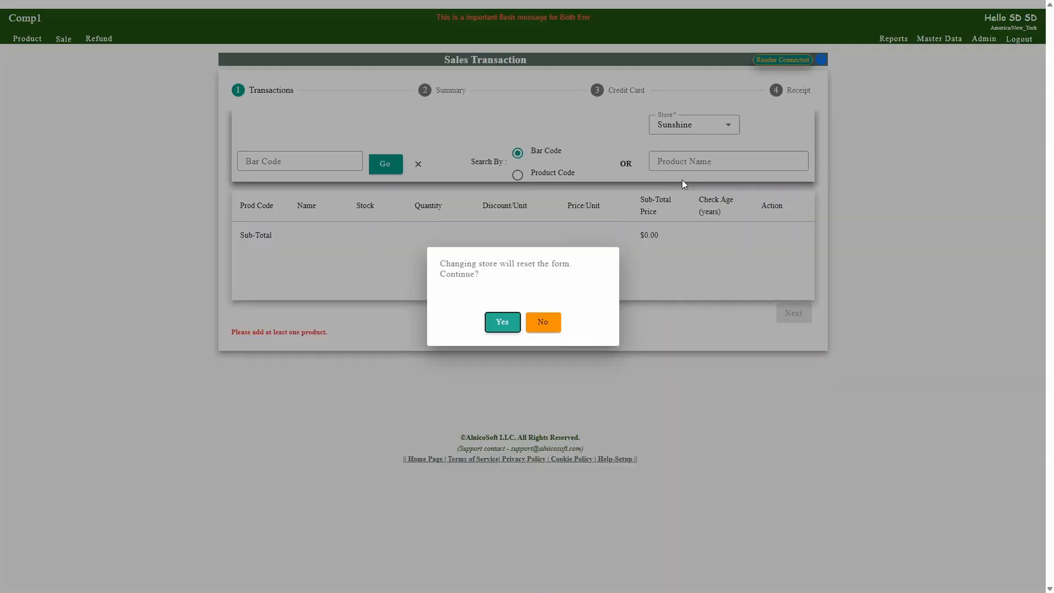
left_click(504, 324)
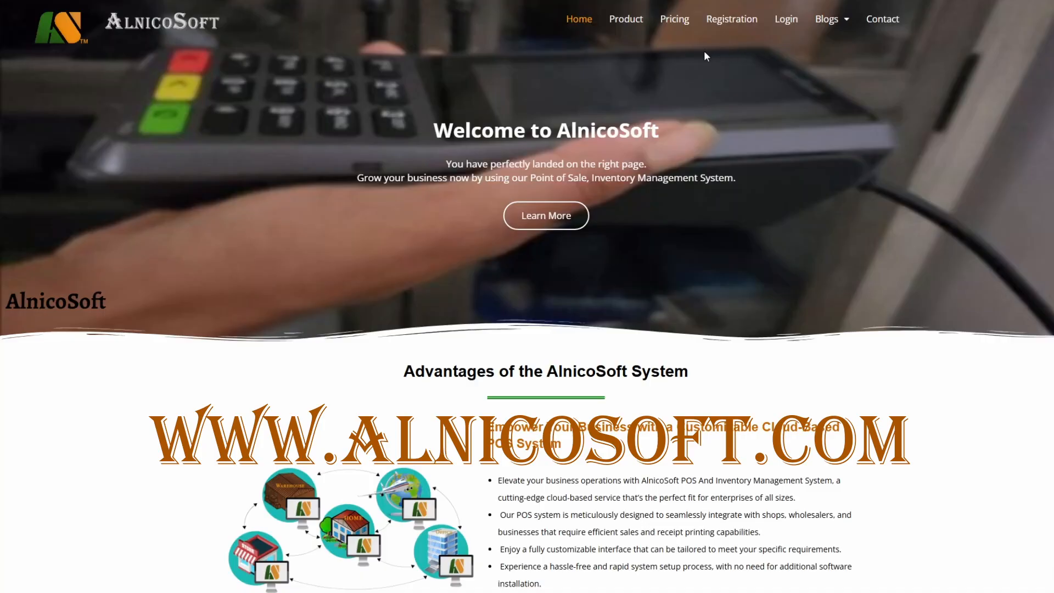
Step: On the AlnicoSoft website, review the company registration form and open company registration from the login page as well
left_click(722, 20)
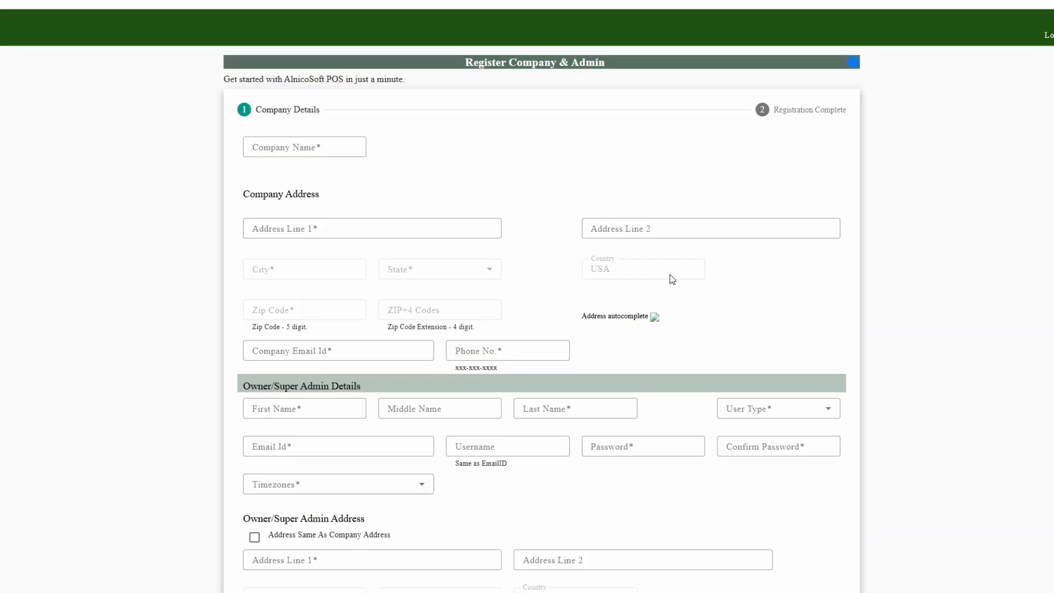
scroll(667, 295, "down", 13)
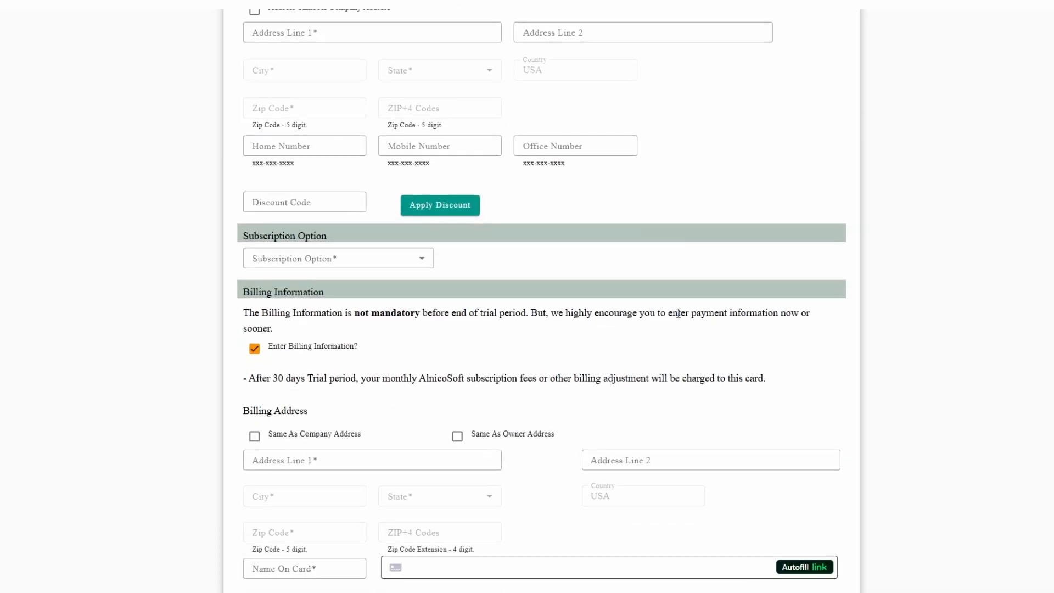
scroll(511, 579, "down", 1)
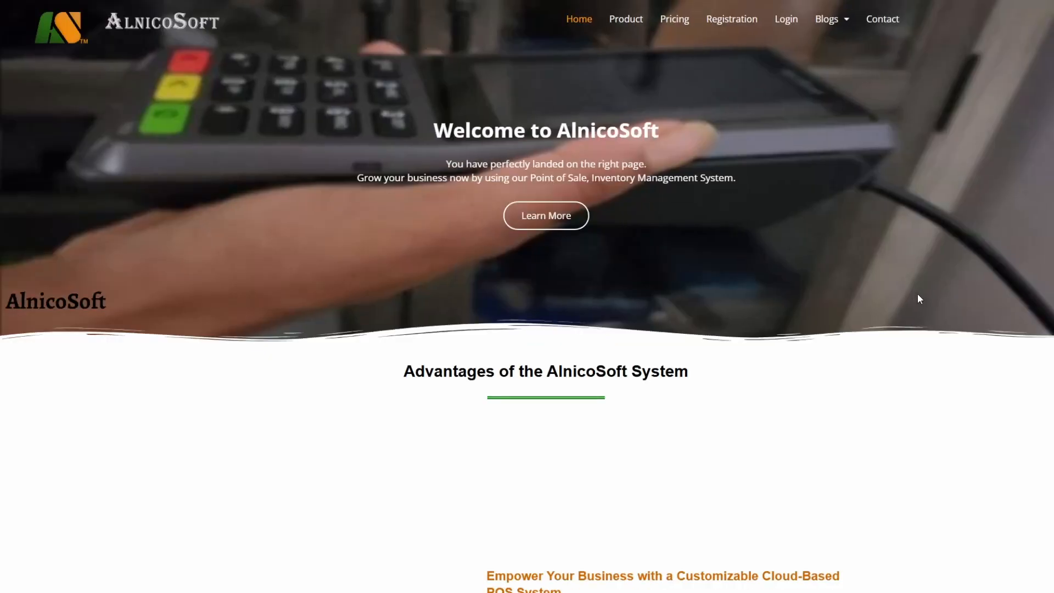
left_click(799, 26)
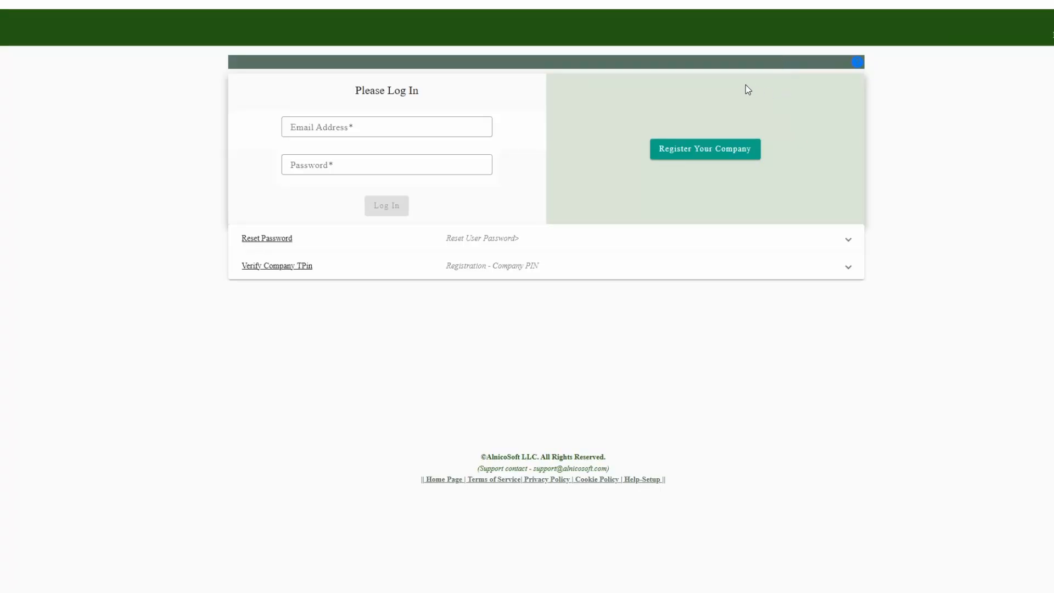
left_click(695, 146)
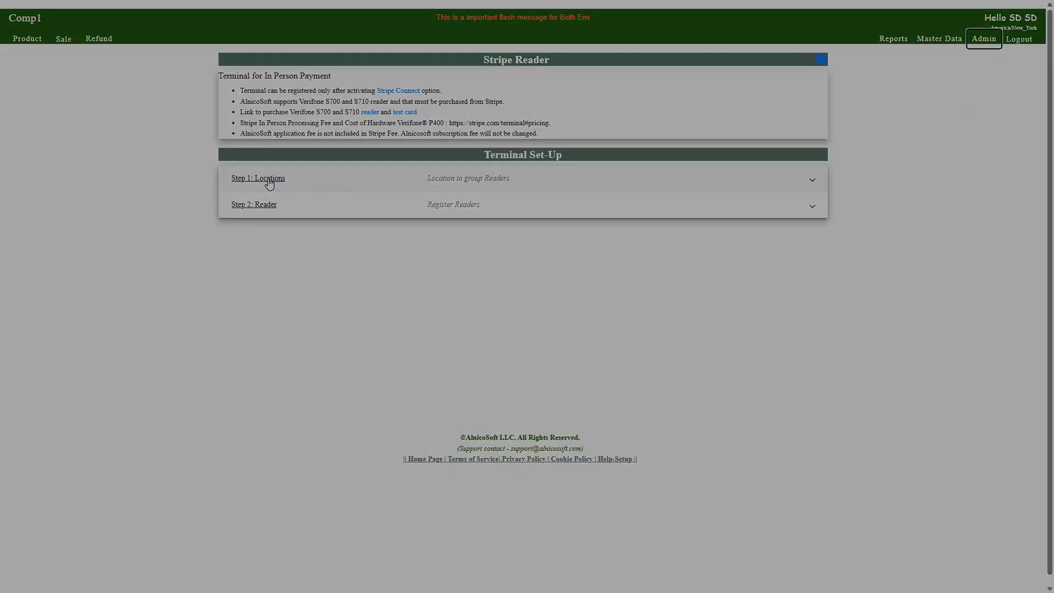
Step: In the terminal set-up's reader registration form, choose location ToringdonLoc-AAA69 and enter the label ReaderToringdon
left_click(269, 179)
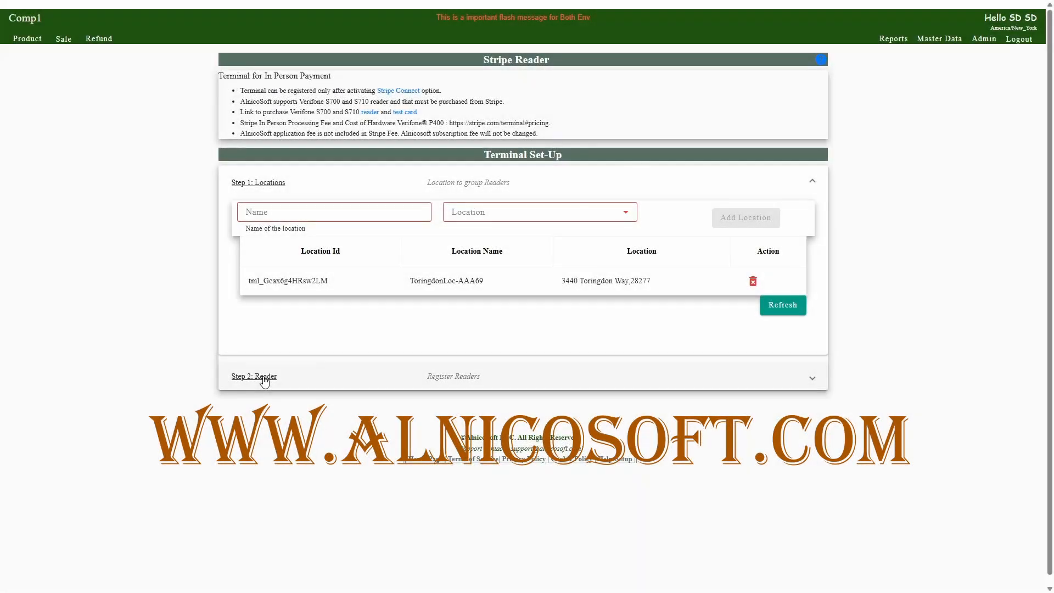
left_click(264, 379)
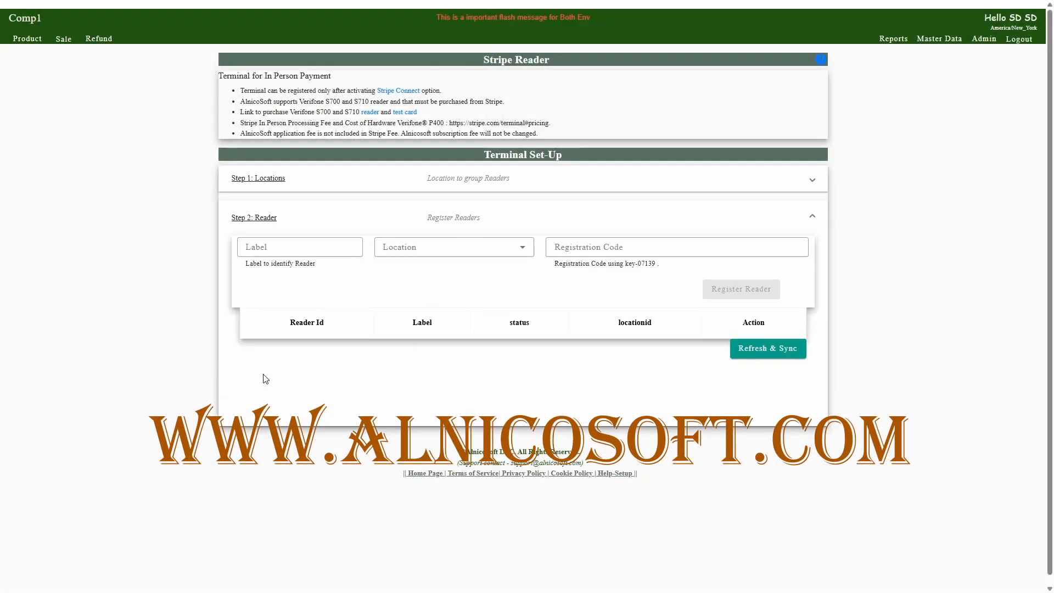
left_click(289, 247)
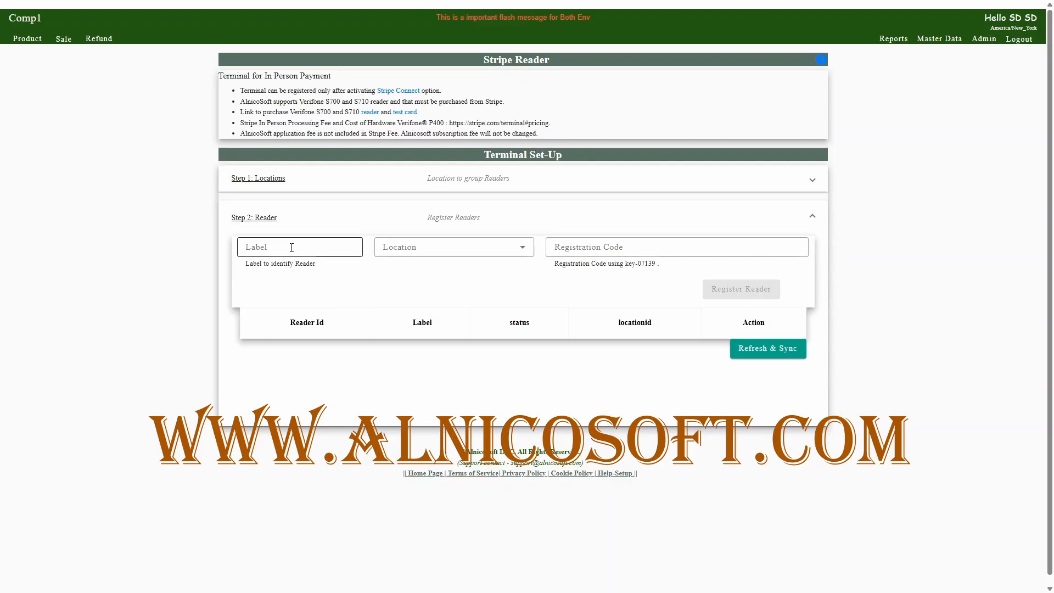
left_click(388, 246)
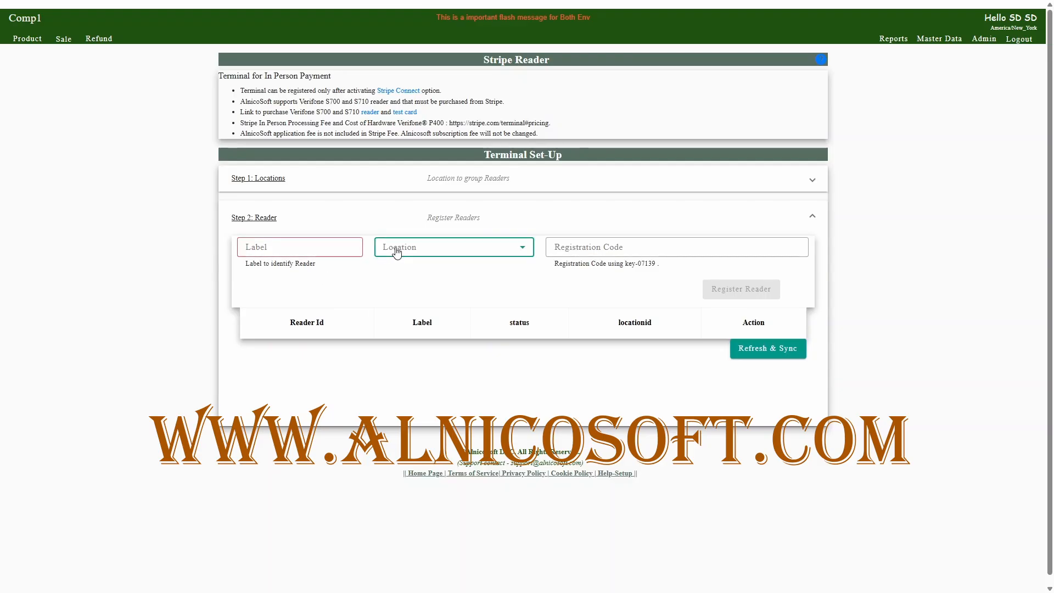
left_click(412, 305)
left_click(267, 249)
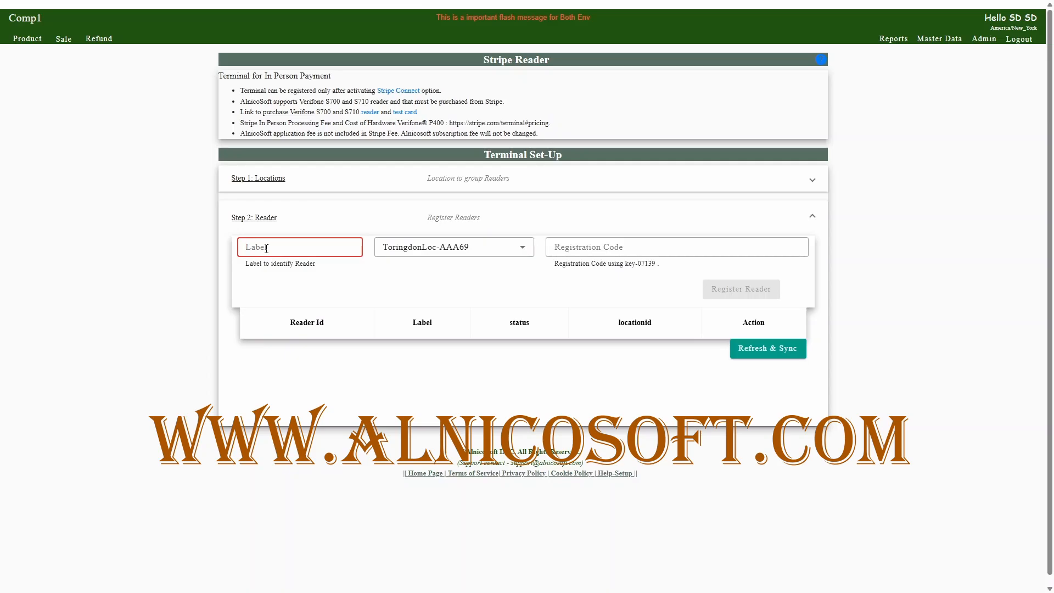
type("ReaderTori")
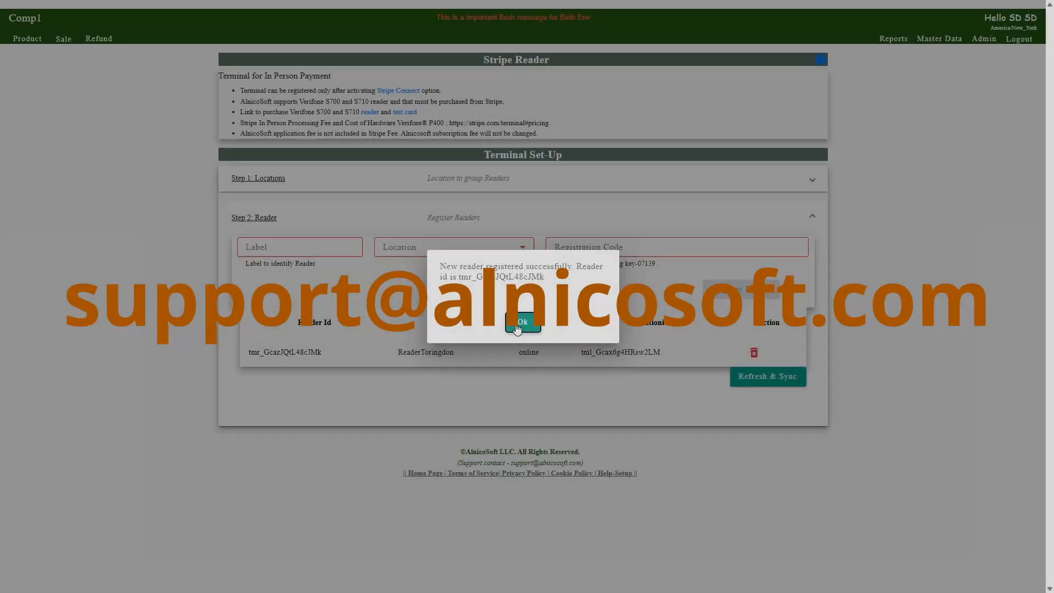
left_click(516, 326)
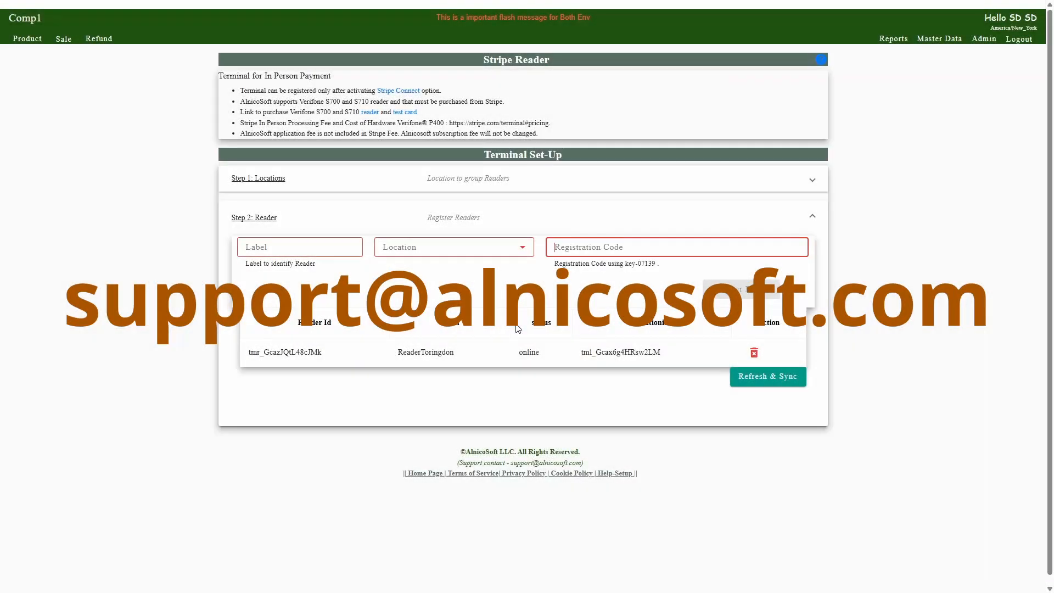